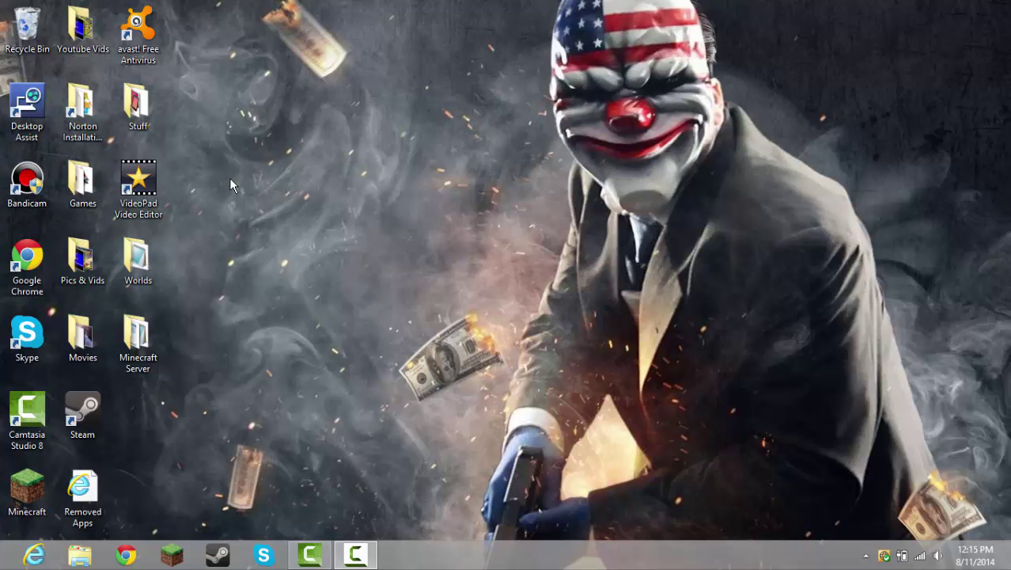
Open the Minecraft Server folder on the desktop and scroll down to the run batch file.
double_click(139, 342)
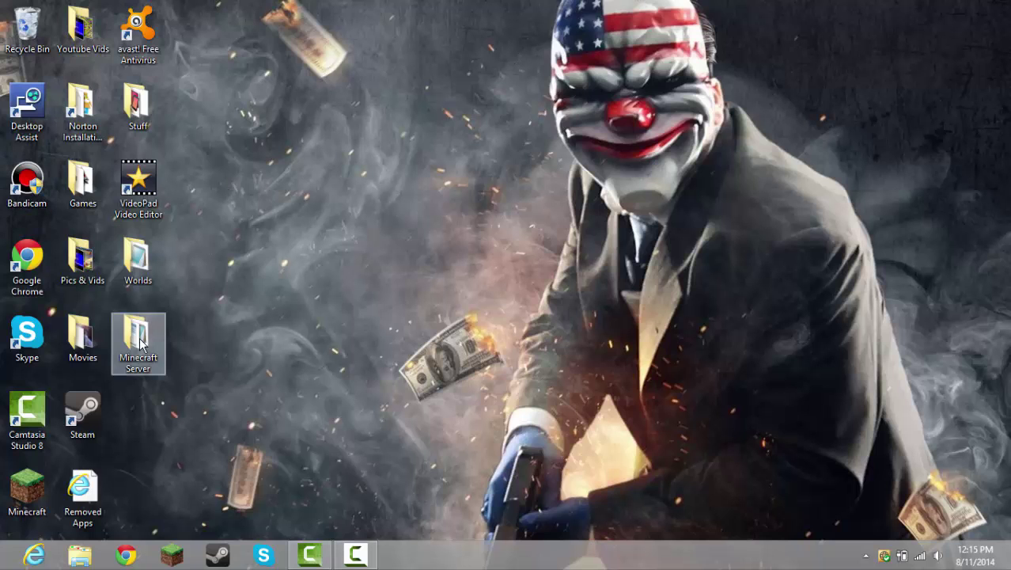
scroll(594, 336, "down", 2)
left_click_drag(601, 127, 578, 62)
scroll(498, 400, "up", 3)
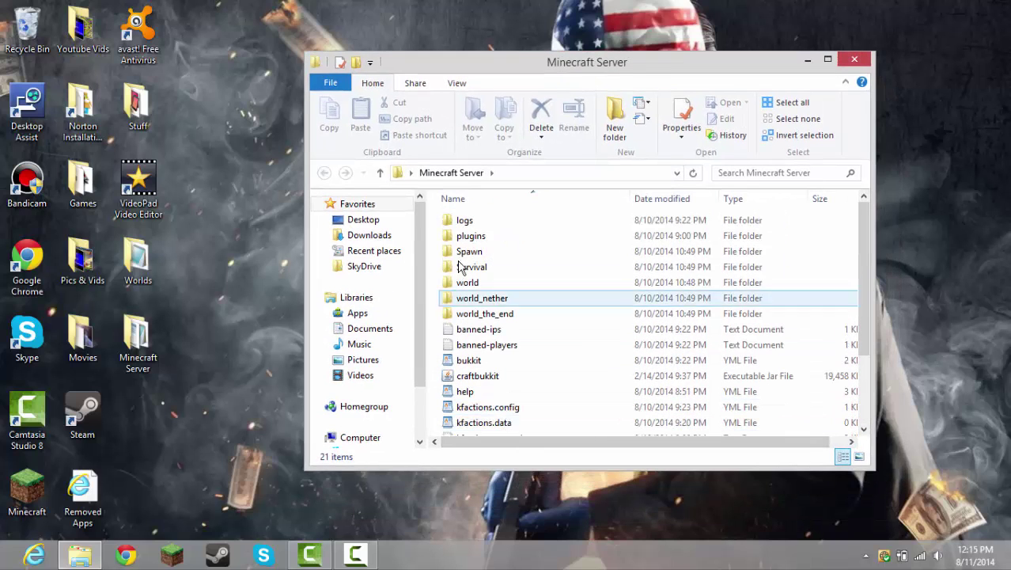
scroll(475, 245, "down", 2)
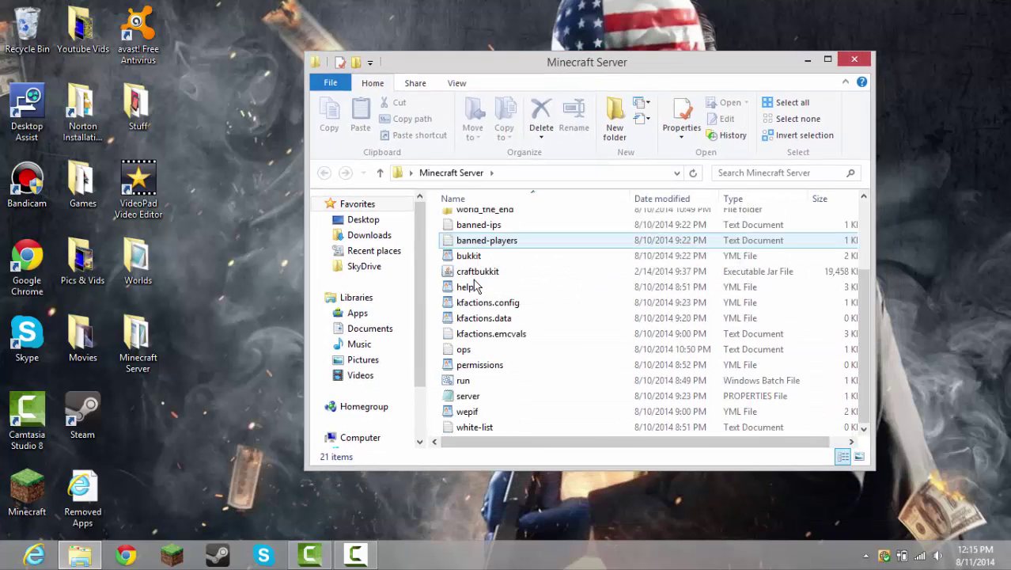
Select run.bat and look over its context menu without choosing anything.
right_click(473, 392)
left_click(460, 385)
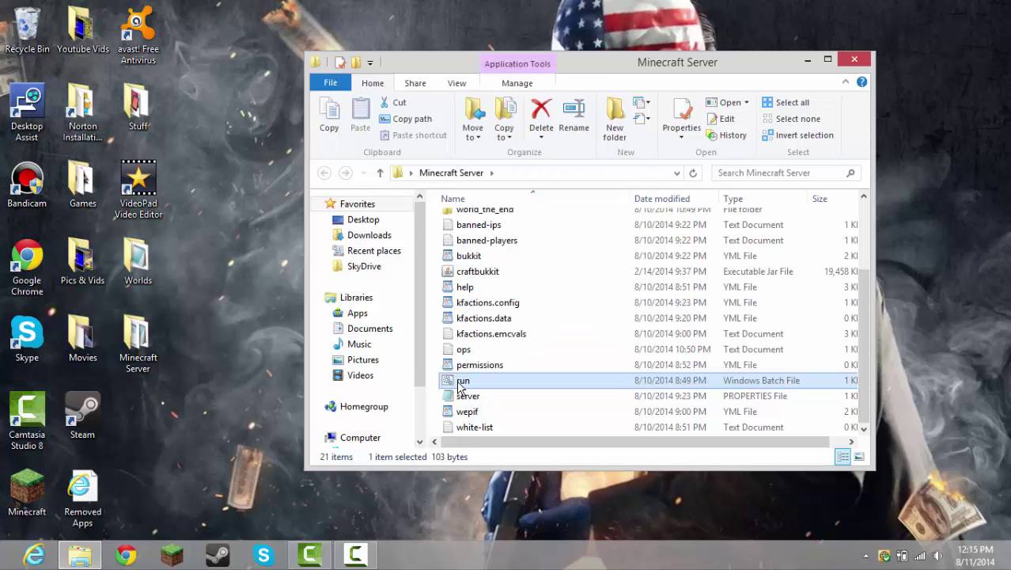
right_click(460, 385)
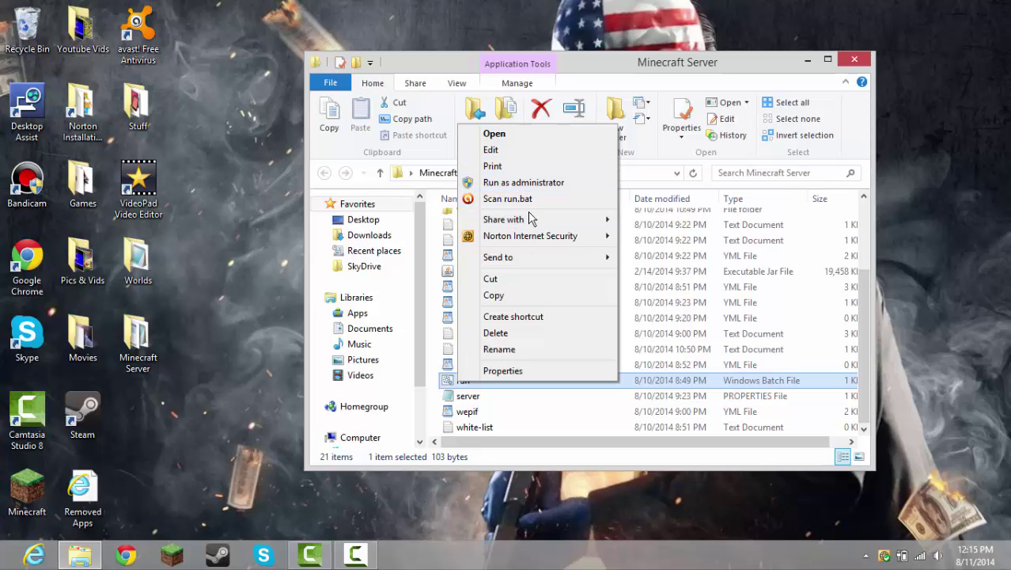
mouse_move(515, 235)
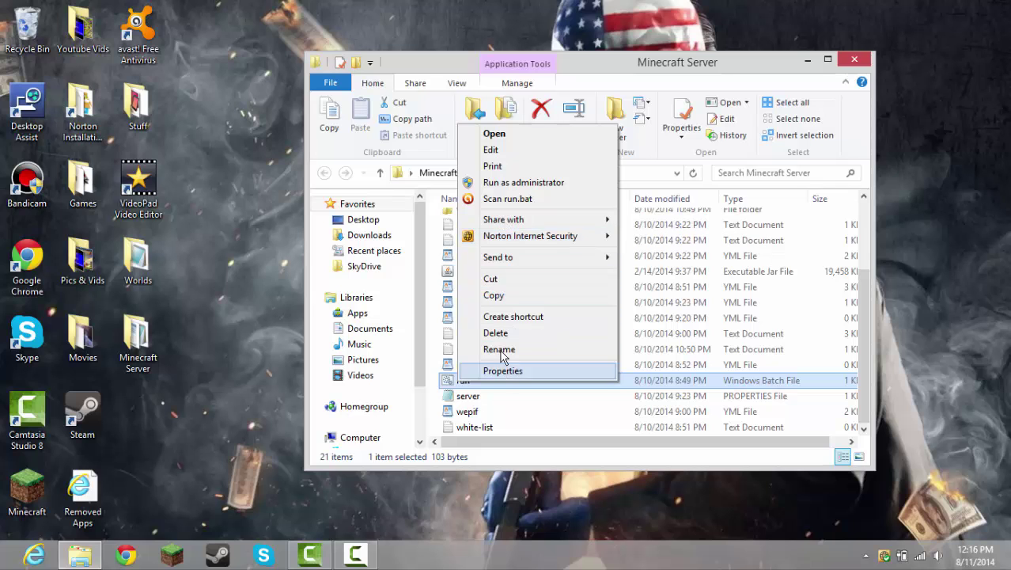
left_click(657, 379)
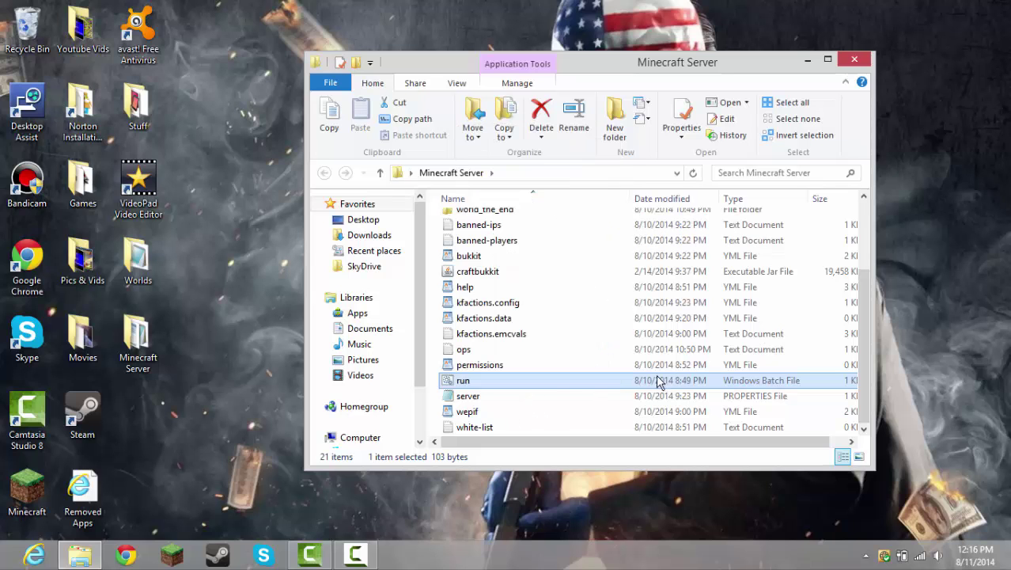
Test-launch run.bat, close its command window, and bring up its context menu.
double_click(465, 382)
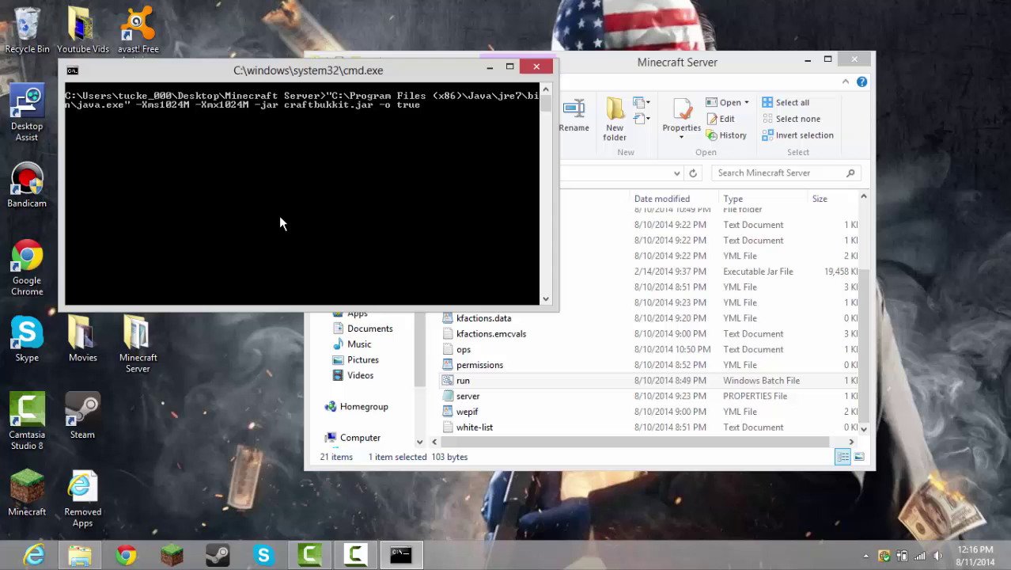
left_click(530, 70)
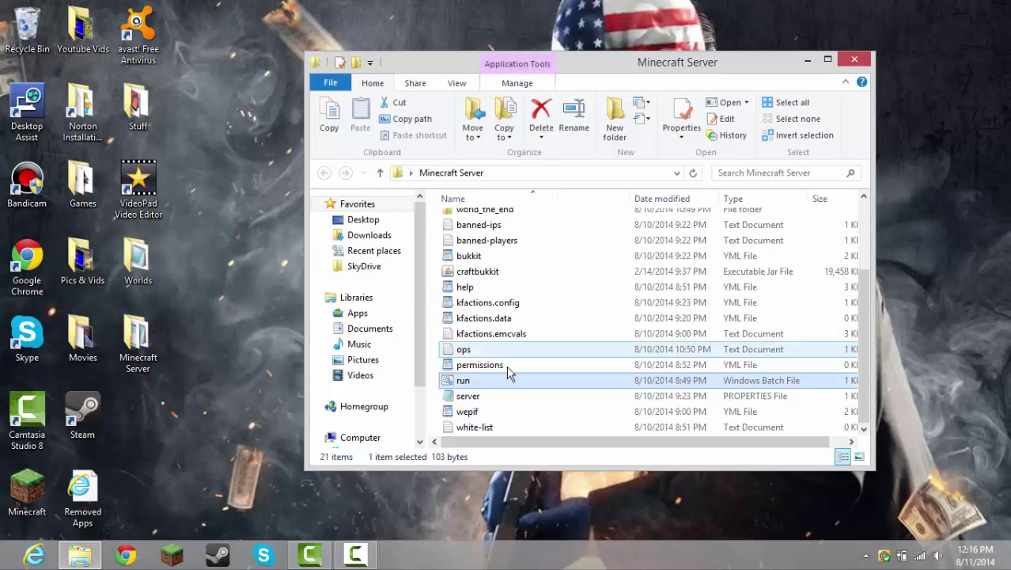
right_click(488, 396)
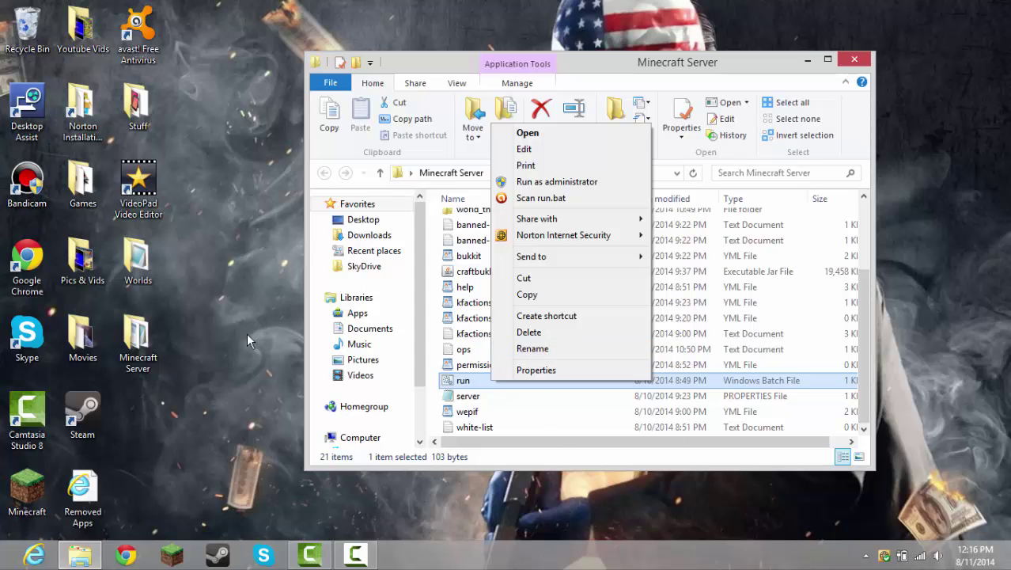
Edit run.bat in Notepad, inspect its 1024M java launch and PAUSE lines, then close it.
left_click(553, 150)
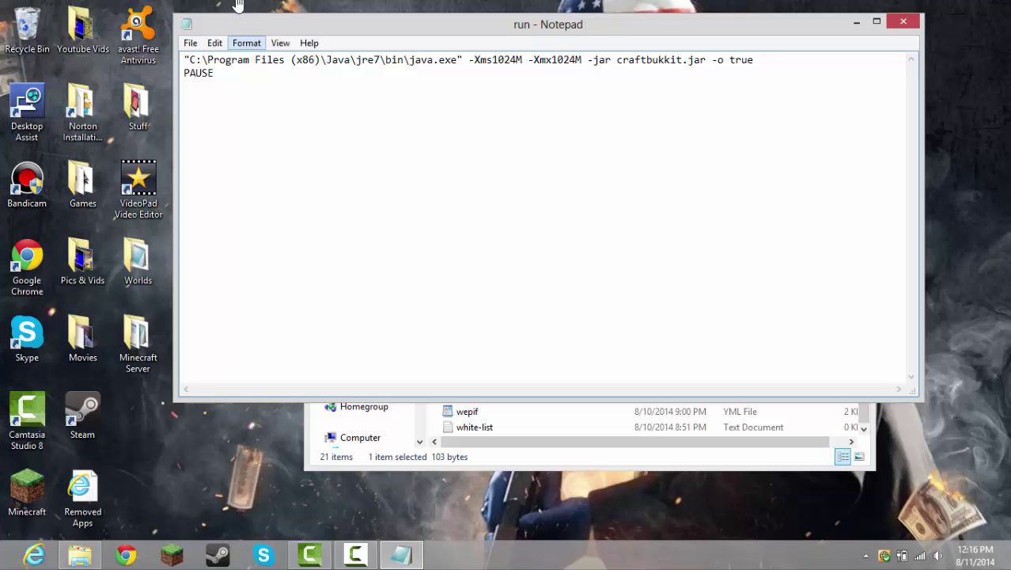
left_click_drag(230, 97, 171, 60)
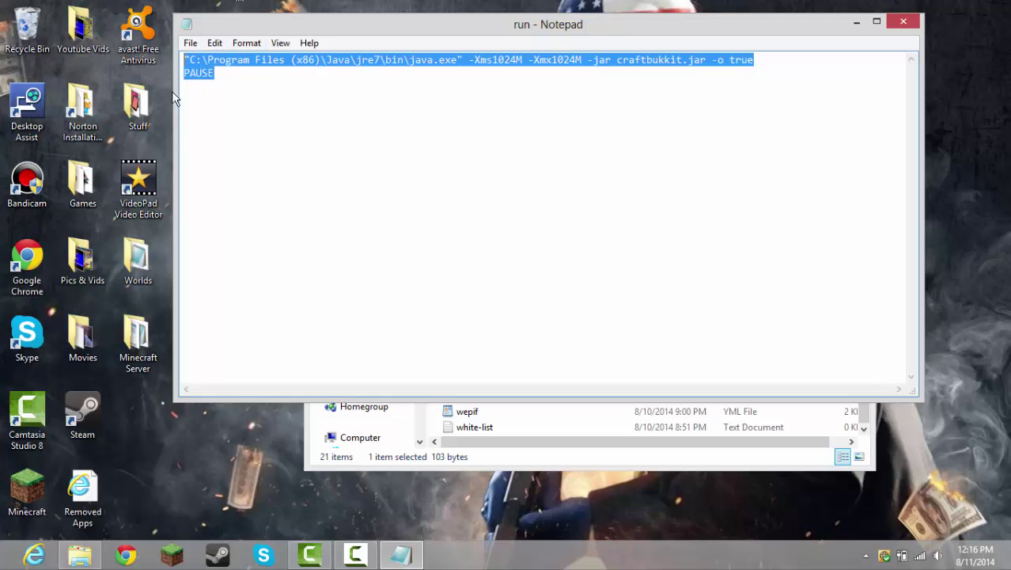
left_click(447, 102)
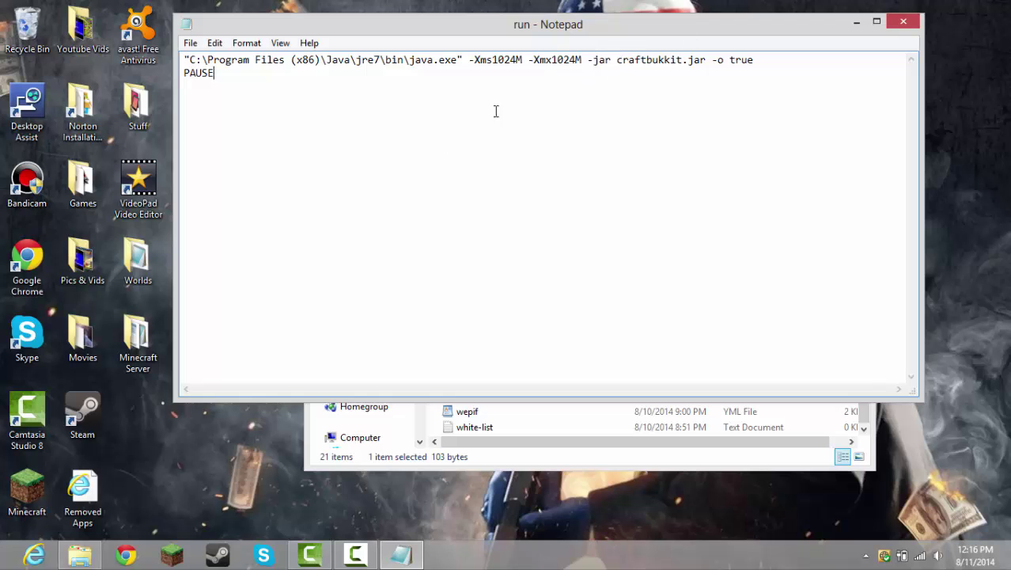
left_click(903, 22)
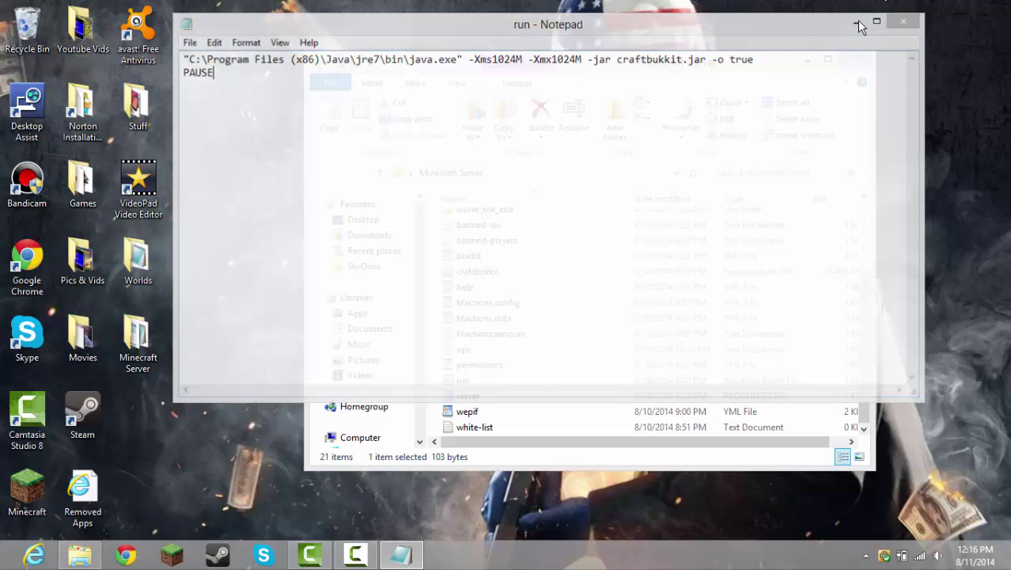
Minimize and restore the Minecraft Server folder window from the taskbar.
mouse_move(20, 567)
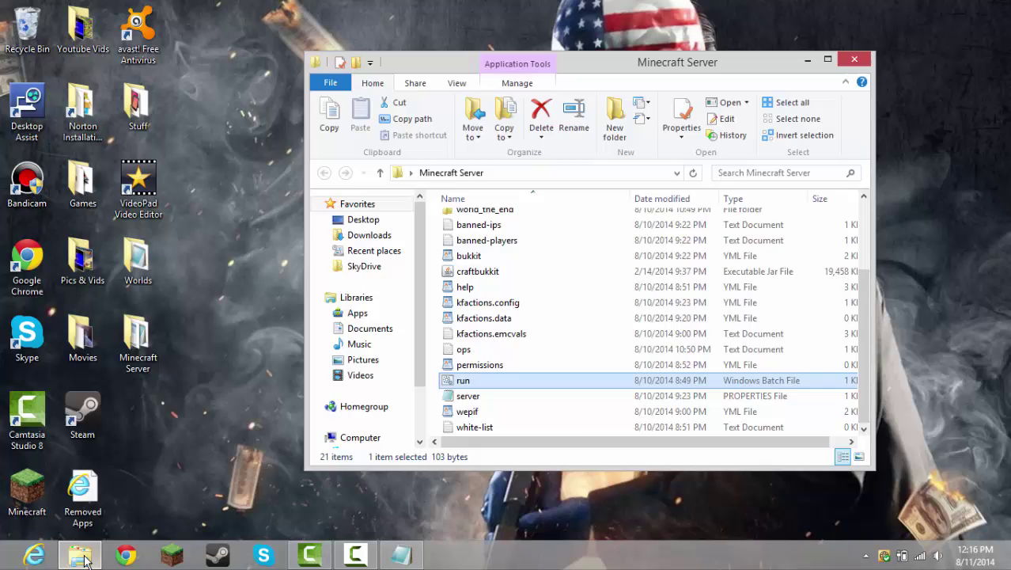
left_click(84, 557)
left_click(84, 557)
Close the Minecraft Server window and open a new Explorer window on the Computer drives view.
left_click(866, 63)
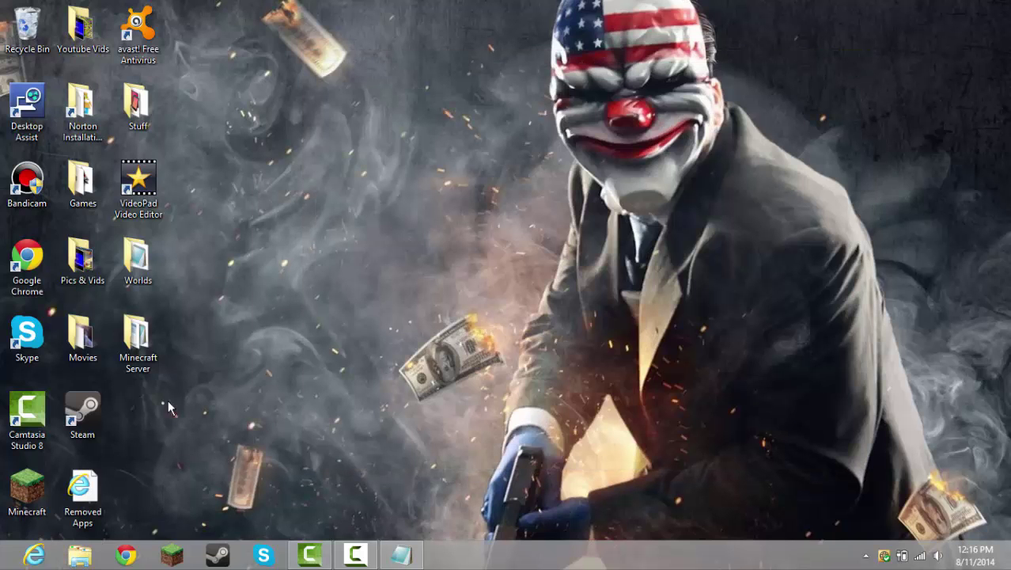
left_click(90, 558)
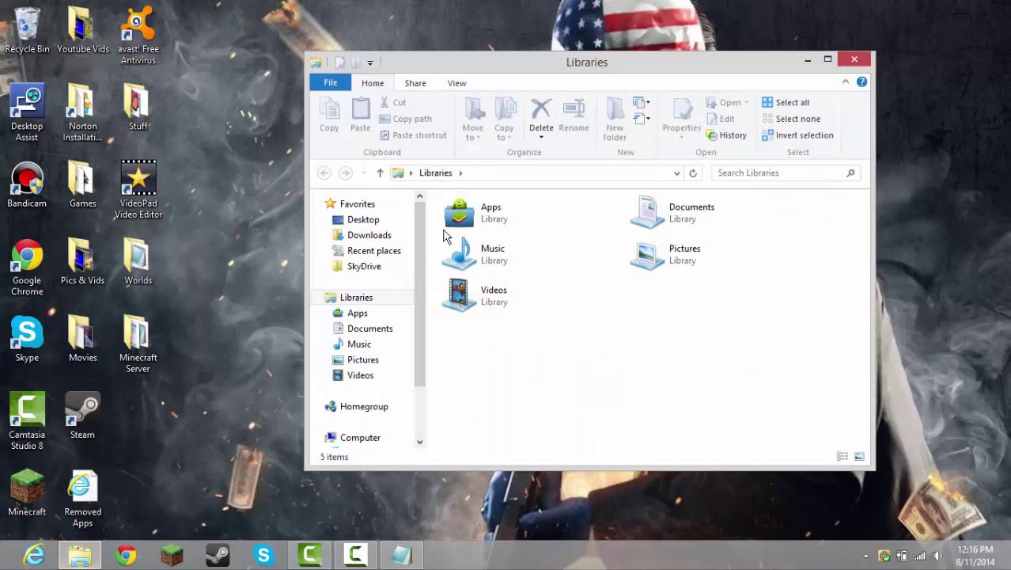
left_click_drag(424, 319, 424, 407)
left_click(378, 386)
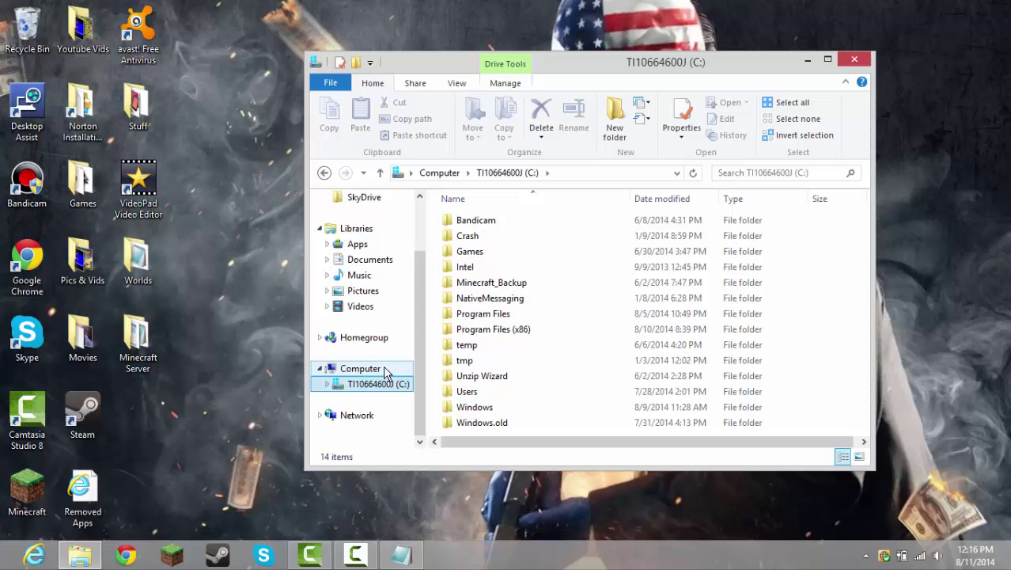
left_click(360, 369)
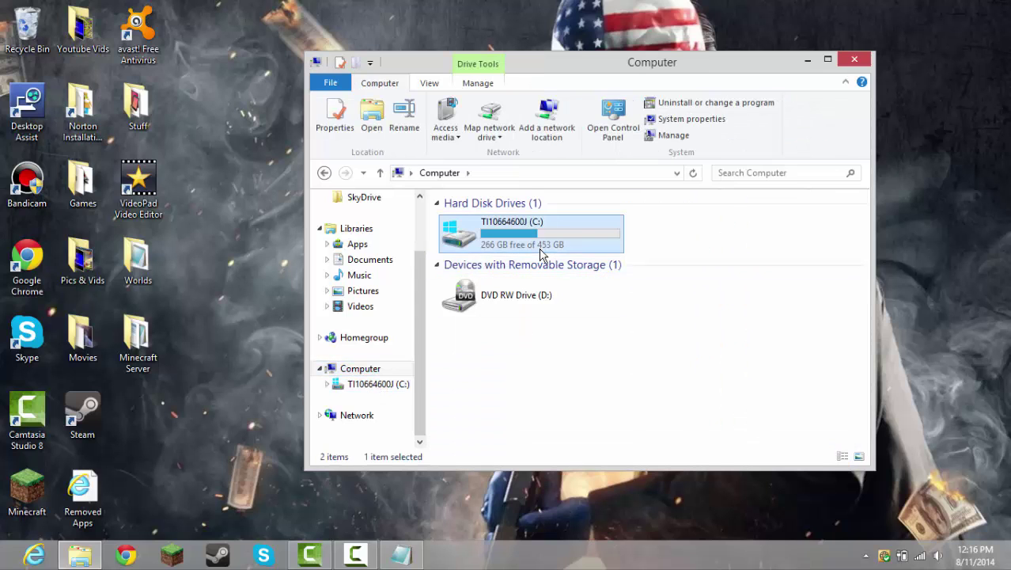
Open drive C: and then the Program Files (x86) folder to look for Java.
double_click(542, 253)
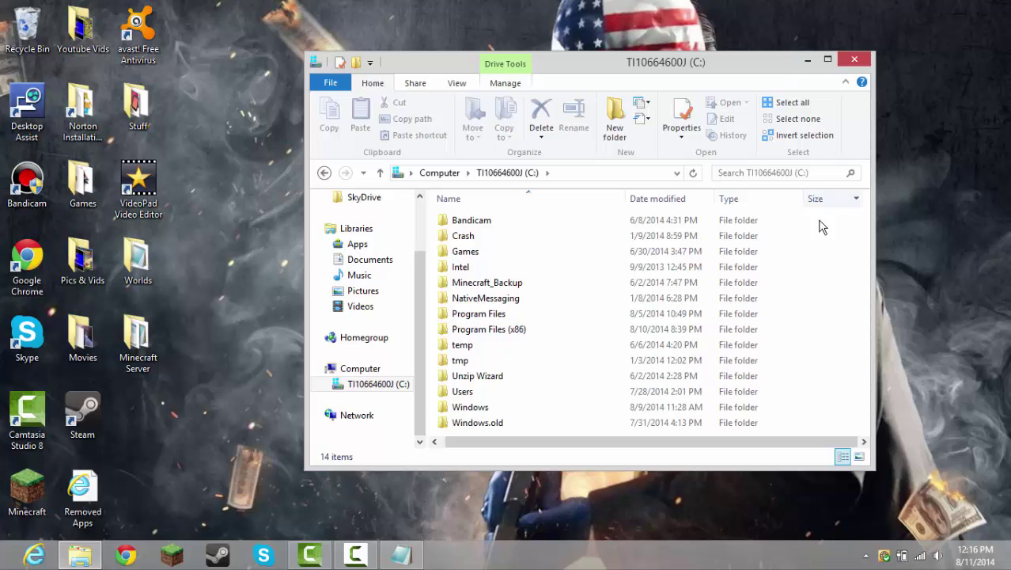
left_click(728, 319)
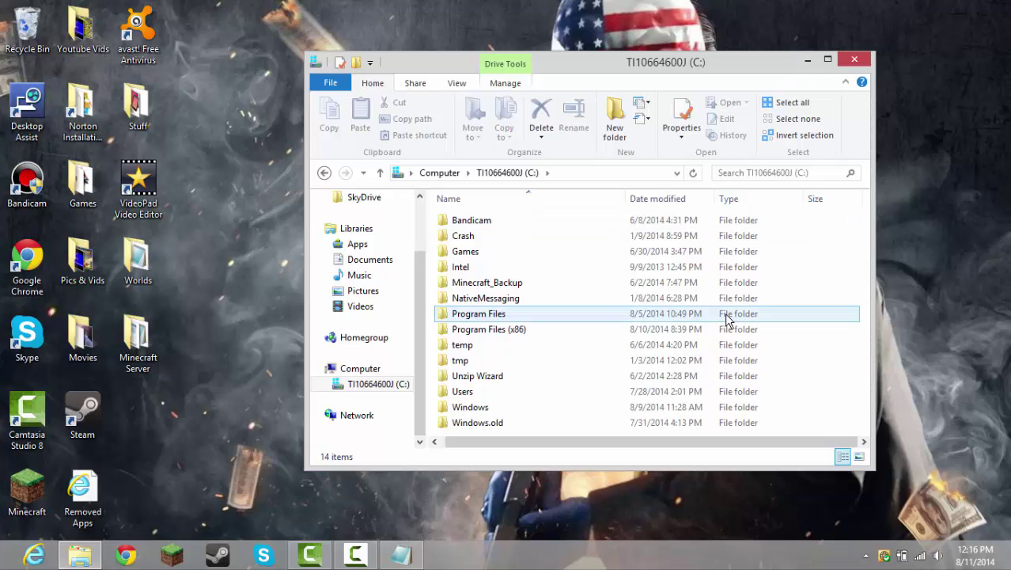
left_click(510, 331)
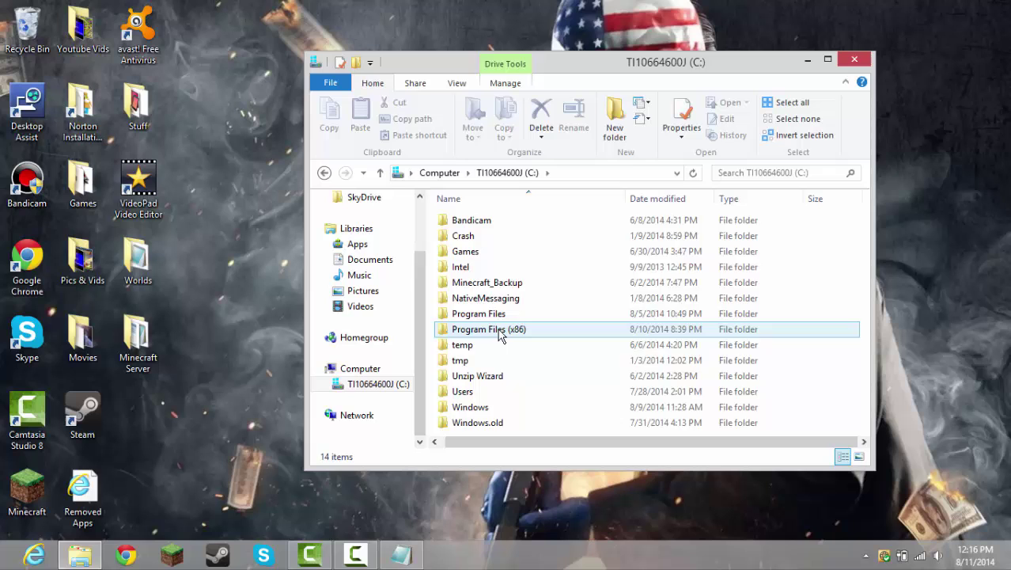
double_click(498, 331)
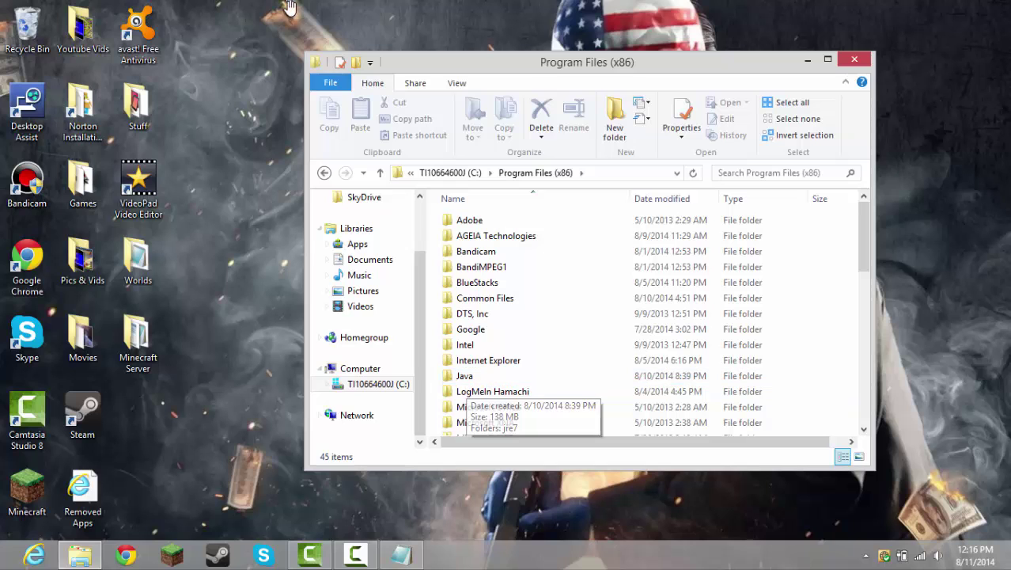
Copy the Java folder from C:\Program Files.
left_click(327, 179)
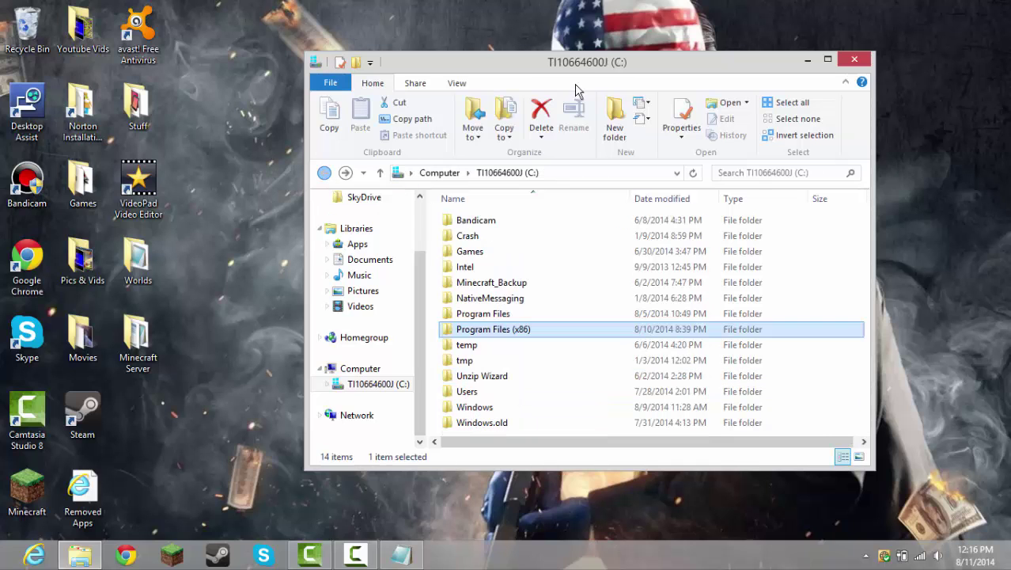
double_click(511, 313)
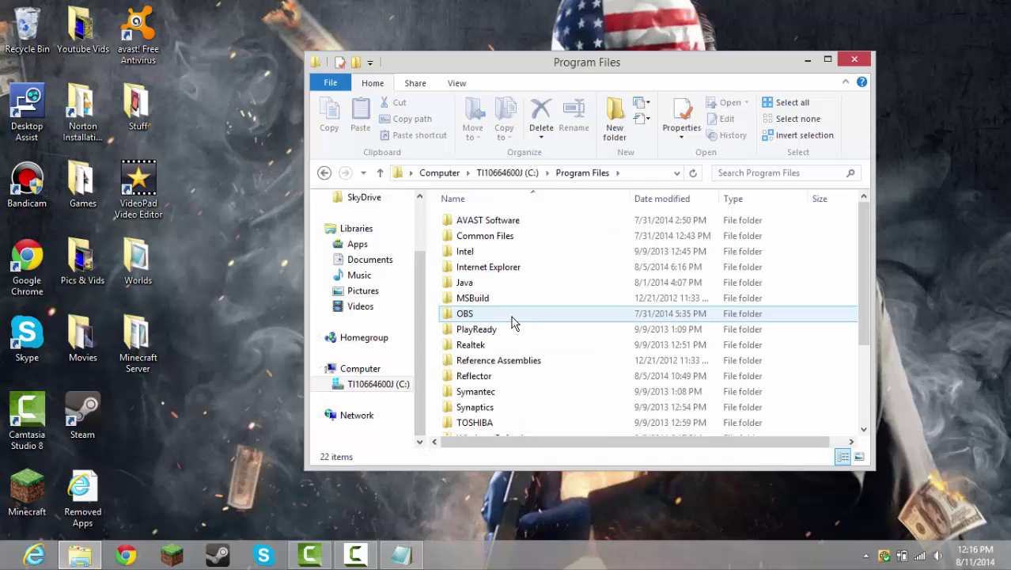
right_click(466, 285)
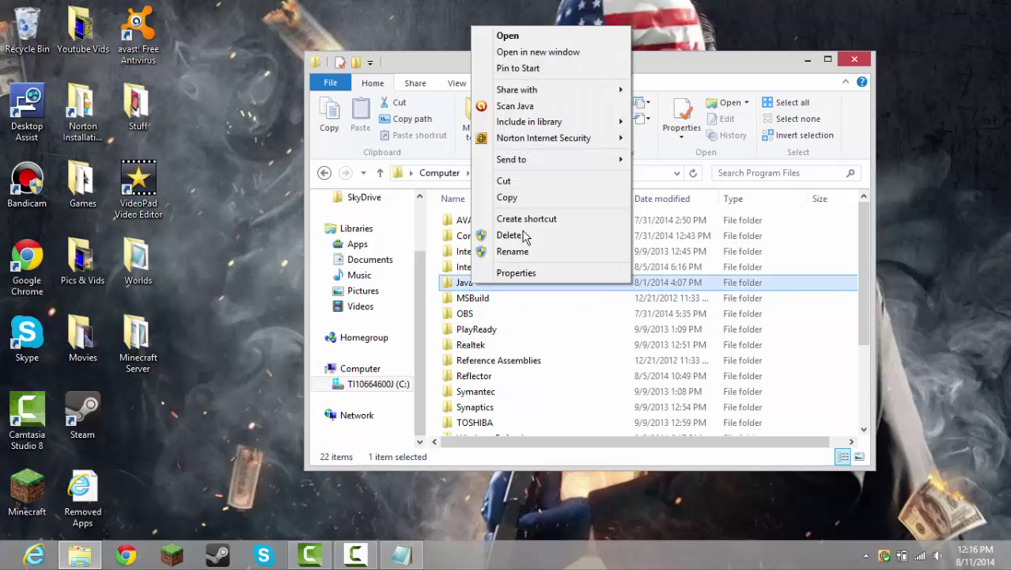
left_click(511, 198)
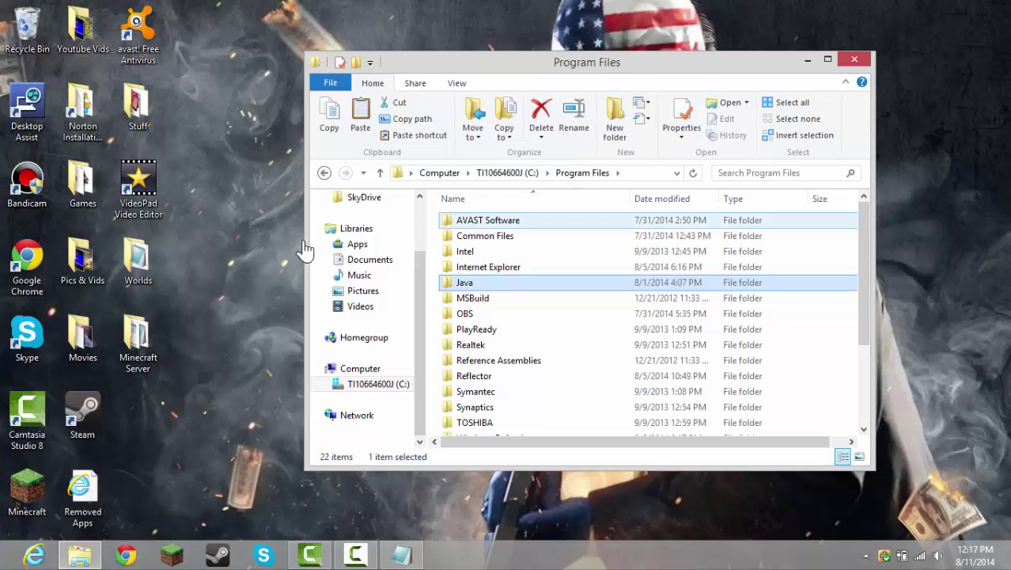
Paste the copied Java folder into Program Files (x86).
left_click(324, 173)
double_click(492, 329)
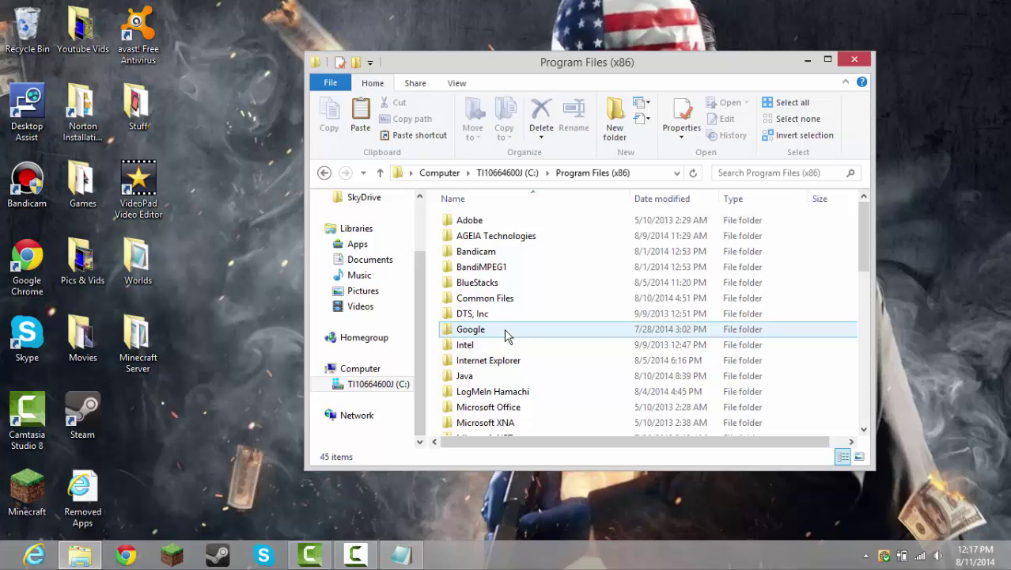
right_click(487, 205)
left_click(475, 221)
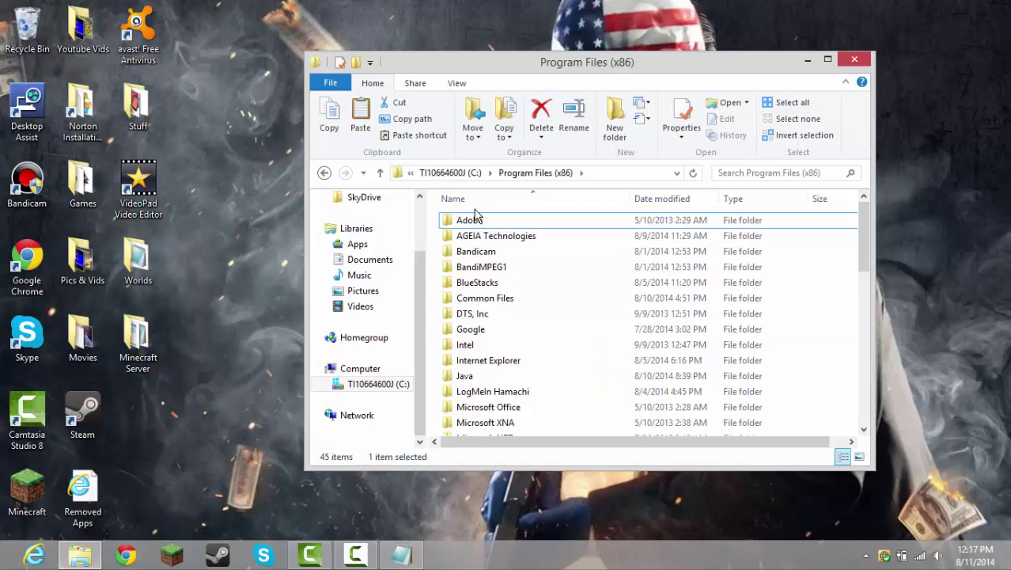
right_click(475, 220)
left_click(513, 290)
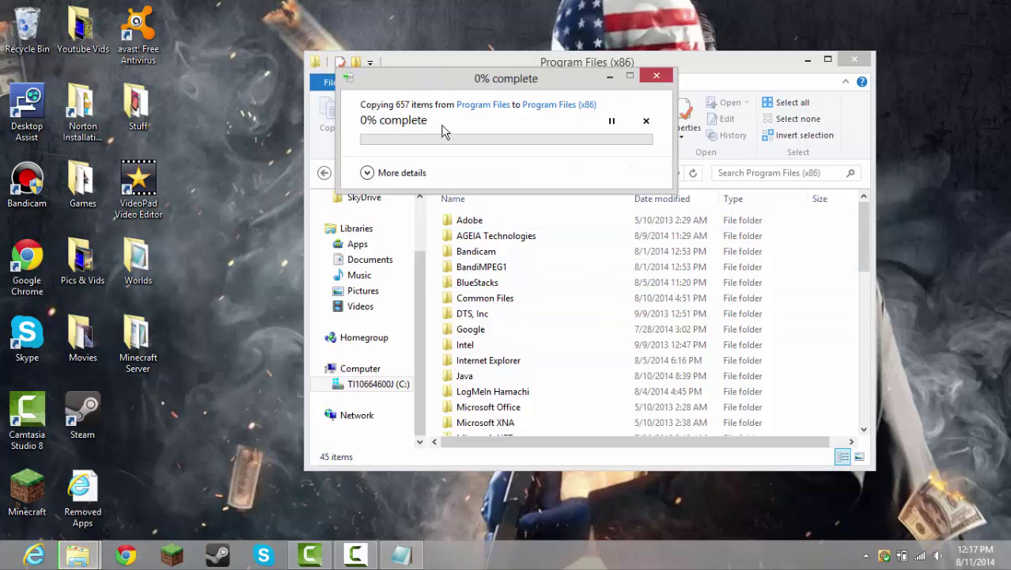
Cancel that copy, return to drive C:, and close the Explorer window.
left_click(656, 75)
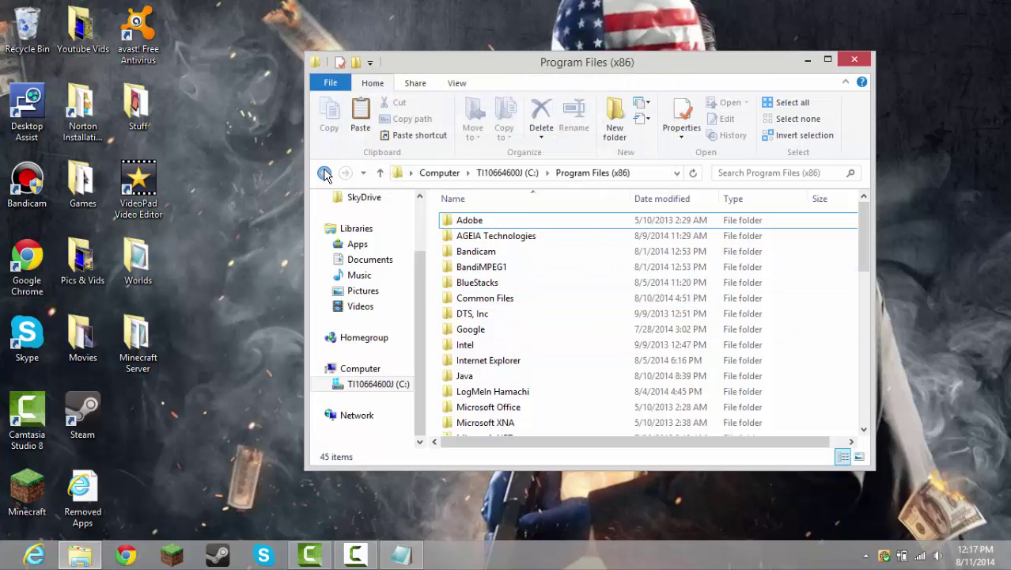
left_click(323, 173)
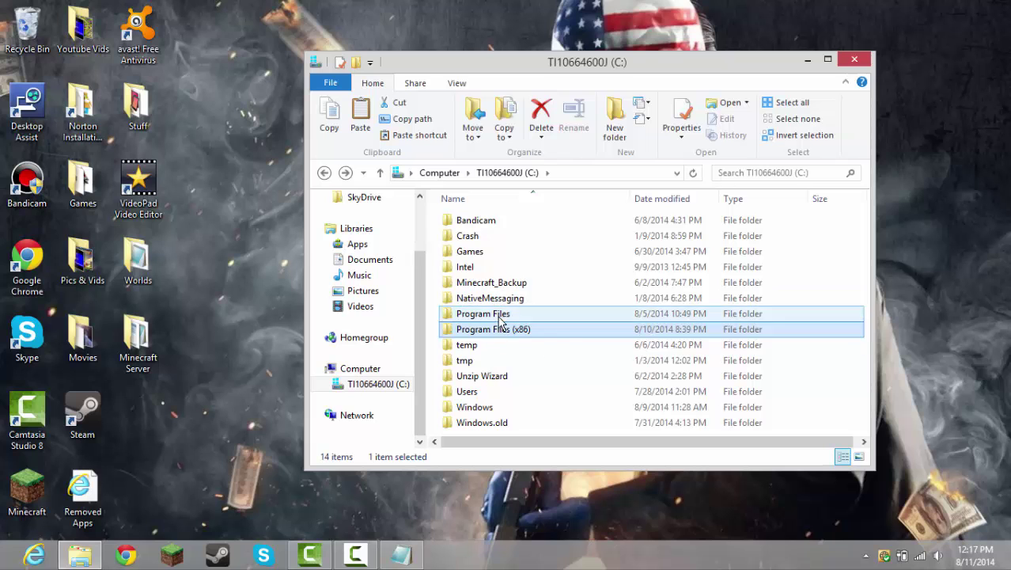
left_click(855, 60)
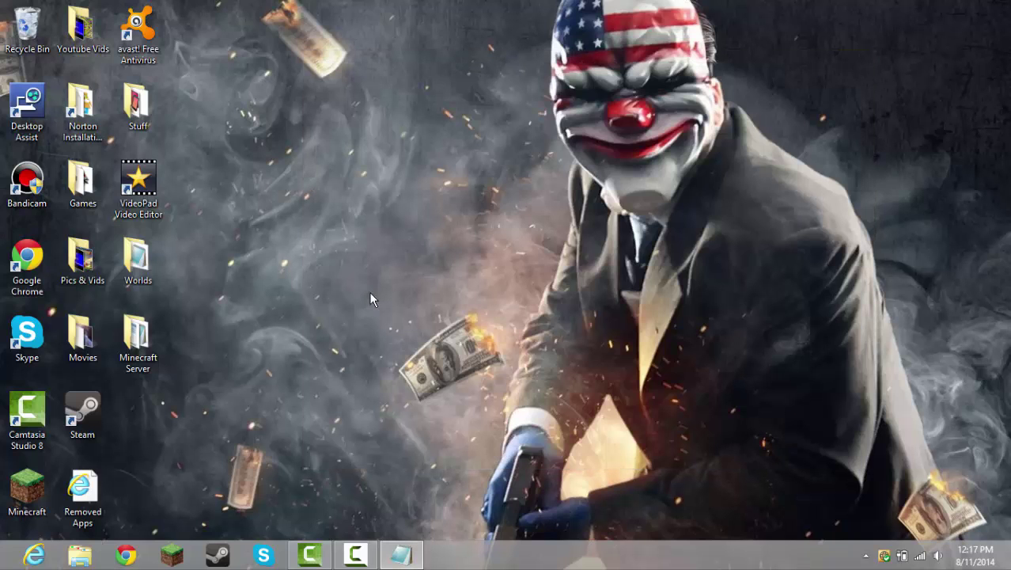
Bring back the run file in Notepad and select all of its text.
left_click(401, 554)
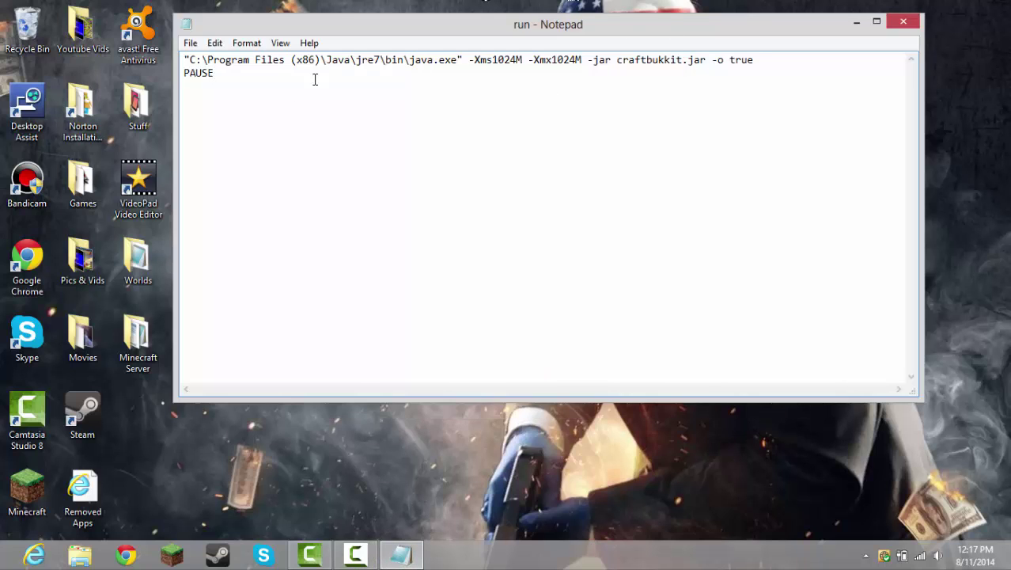
key("ctrl+a")
left_click(298, 127)
key("ctrl+a")
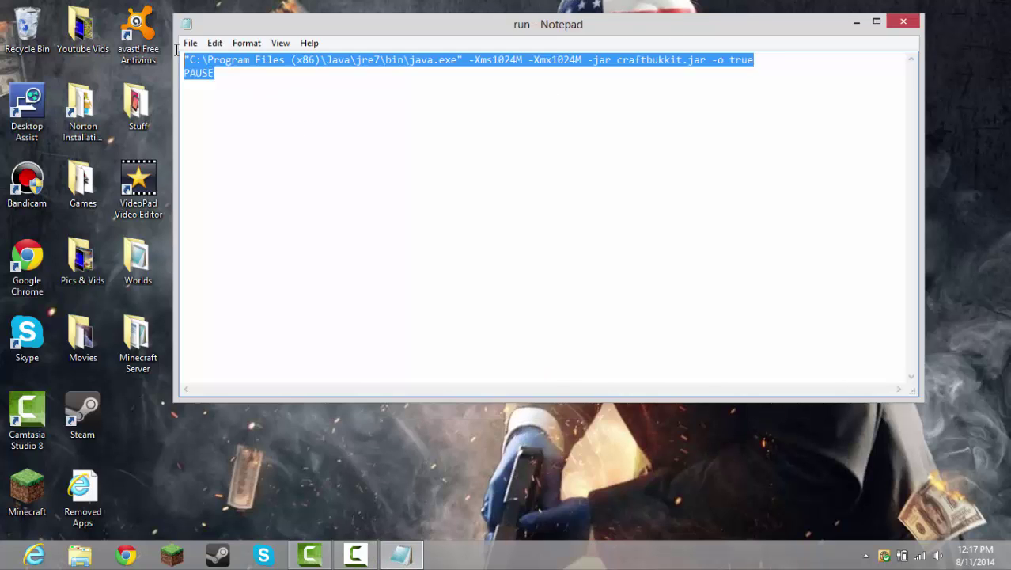
left_click(856, 21)
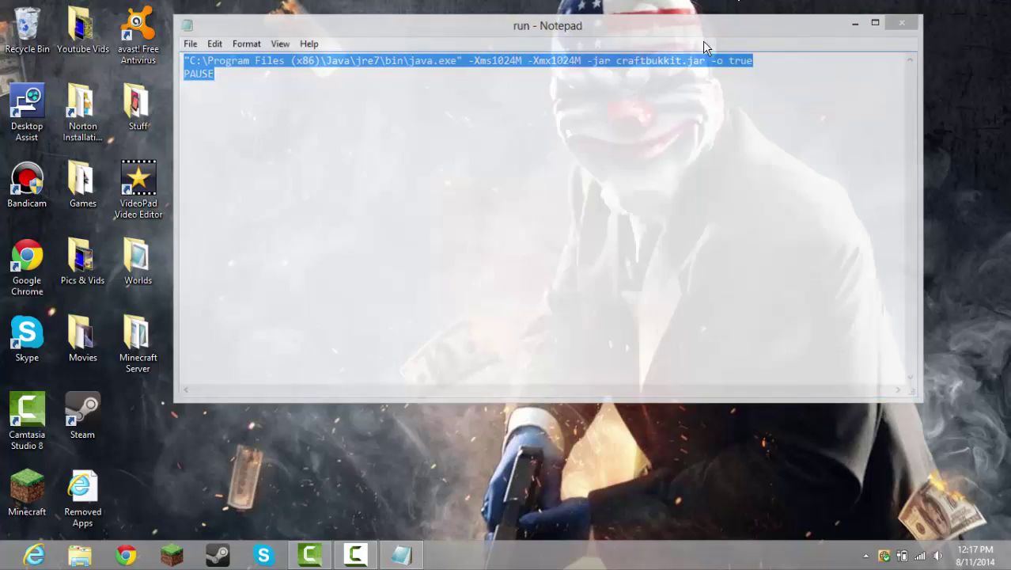
Create a New Text Document on the desktop and open it in Notepad.
right_click(417, 116)
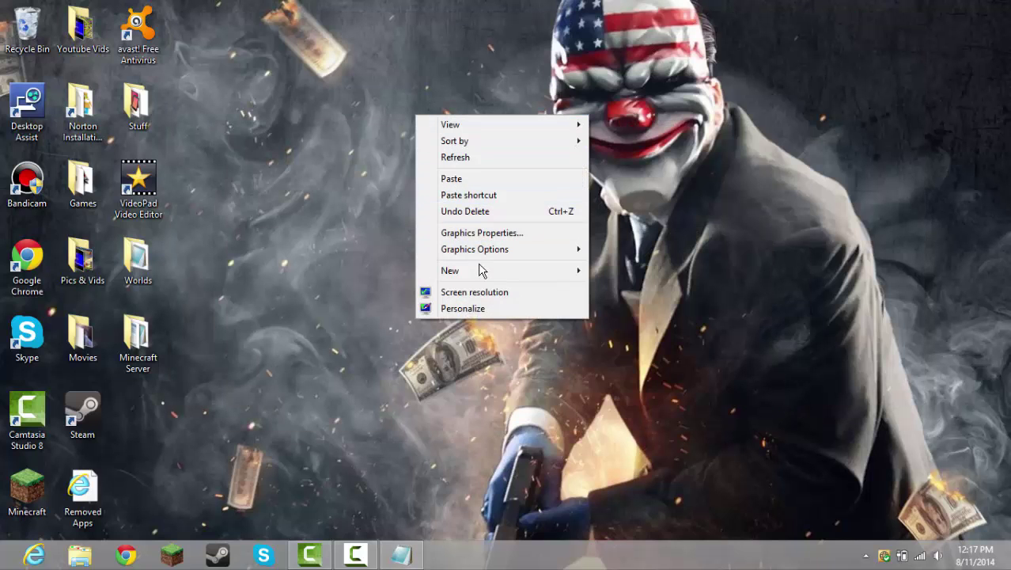
mouse_move(527, 273)
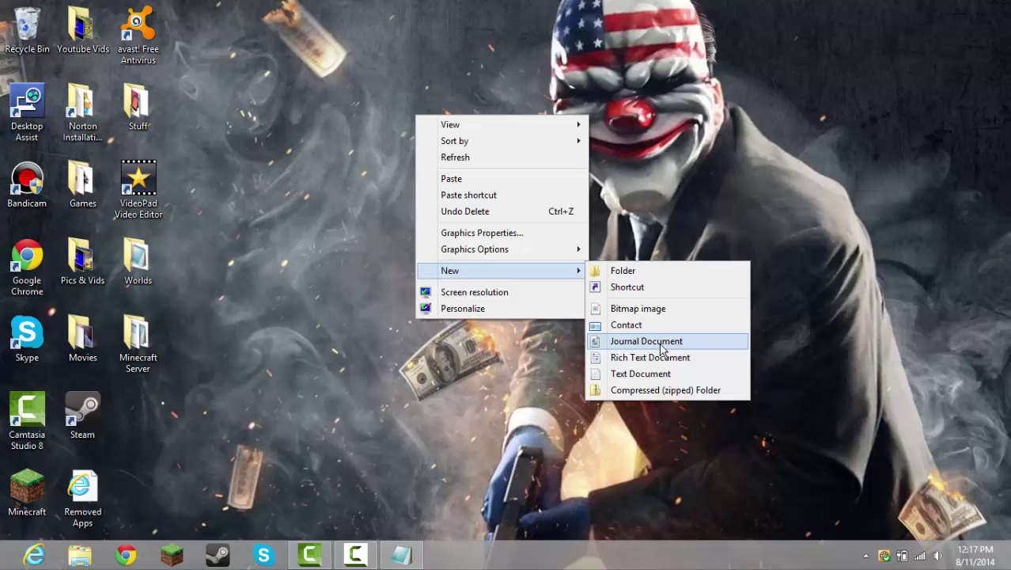
left_click(649, 373)
left_click(420, 102)
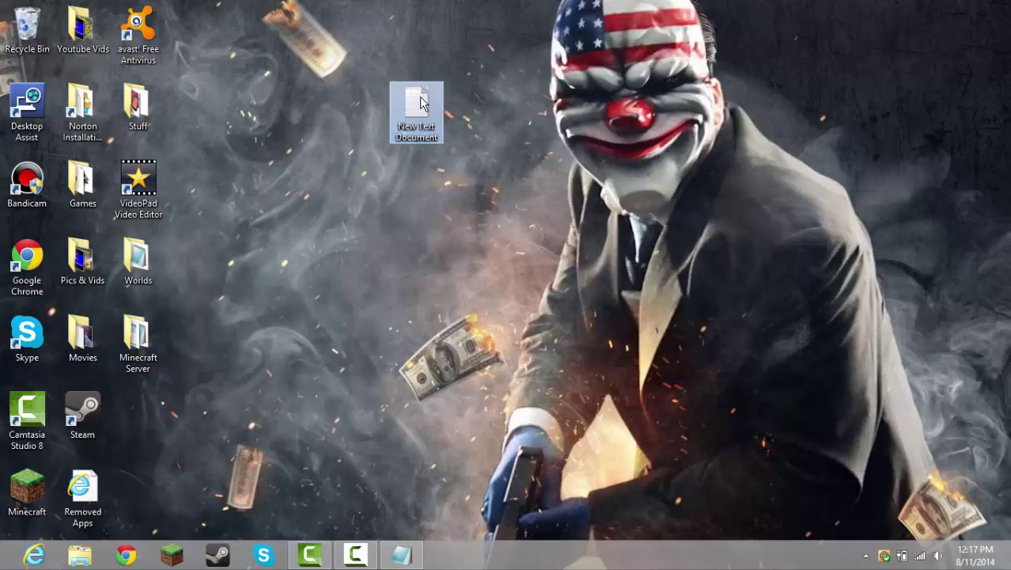
double_click(420, 102)
right_click(416, 102)
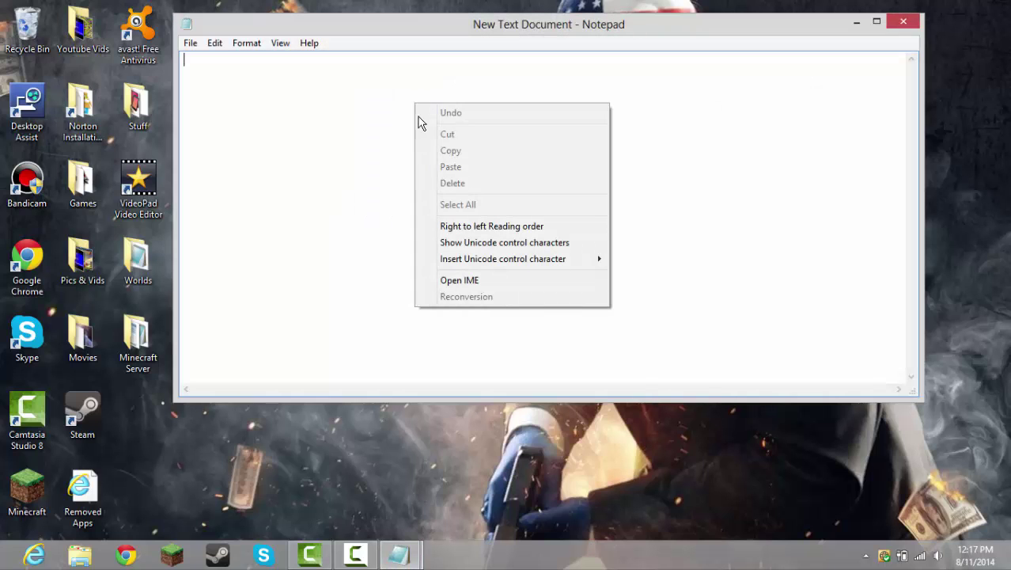
left_click(352, 331)
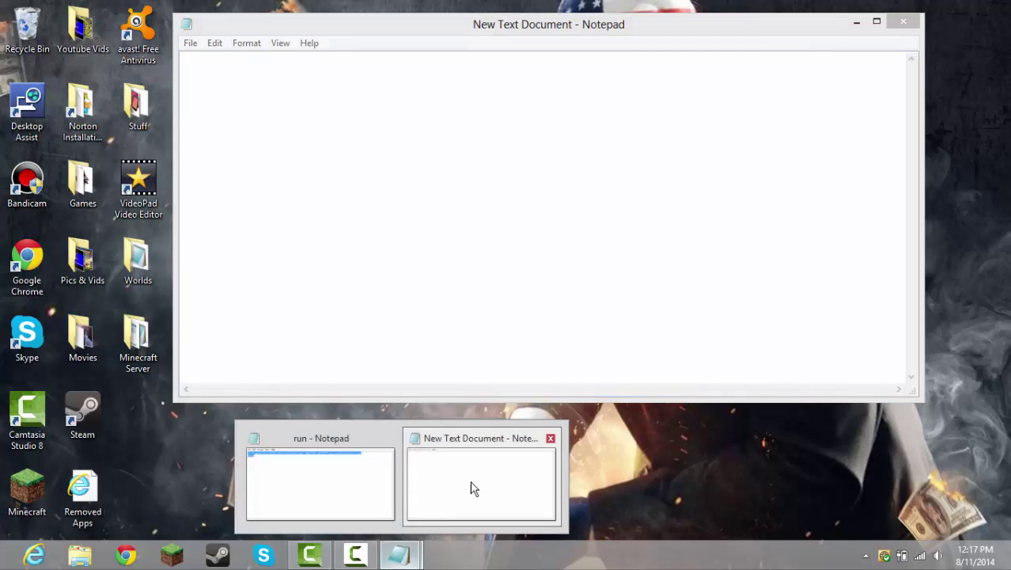
Copy the run file's java launch and PAUSE lines and paste them into the new document.
left_click(364, 494)
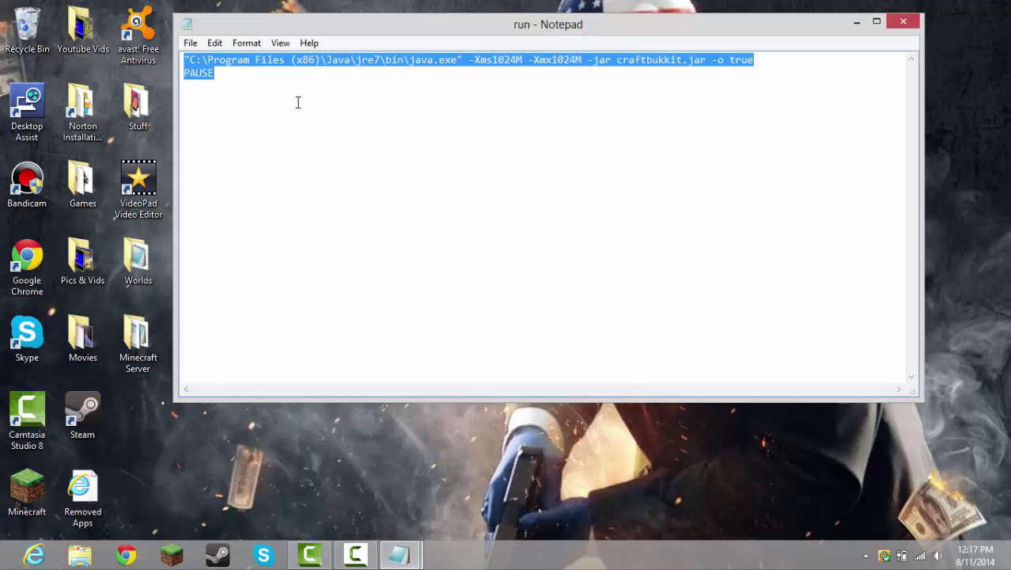
right_click(270, 62)
left_click(309, 108)
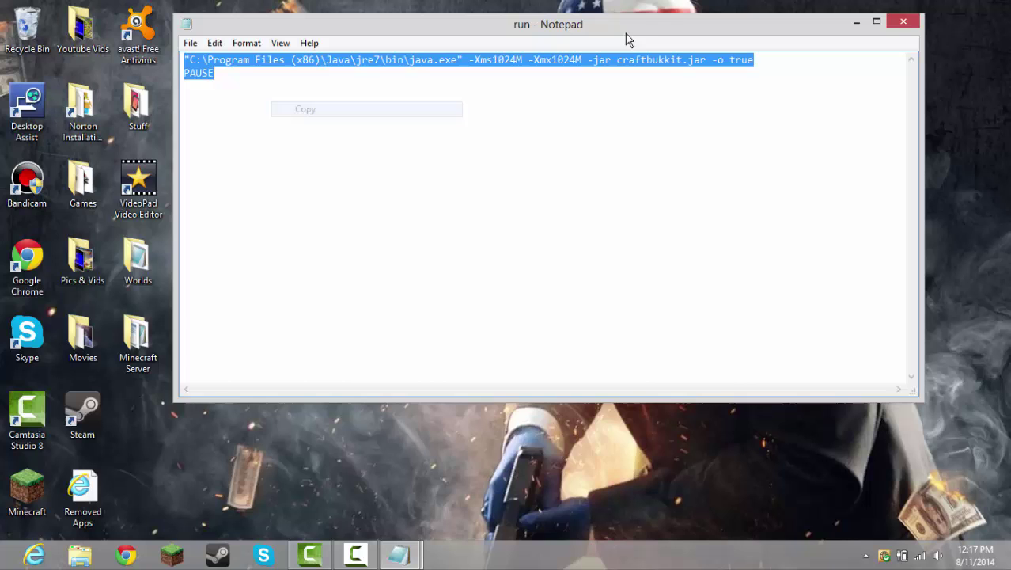
left_click(856, 22)
right_click(454, 105)
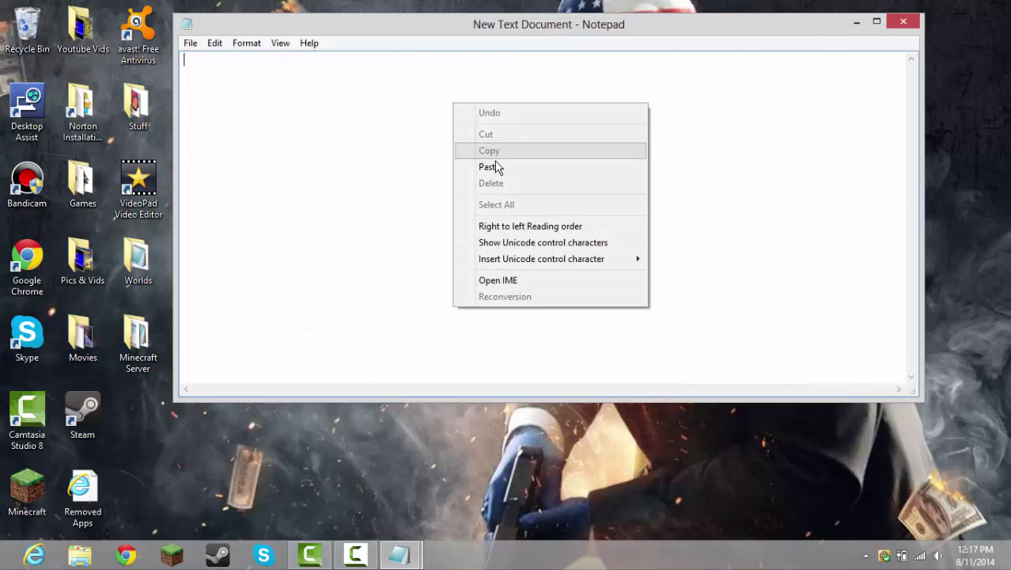
left_click(496, 166)
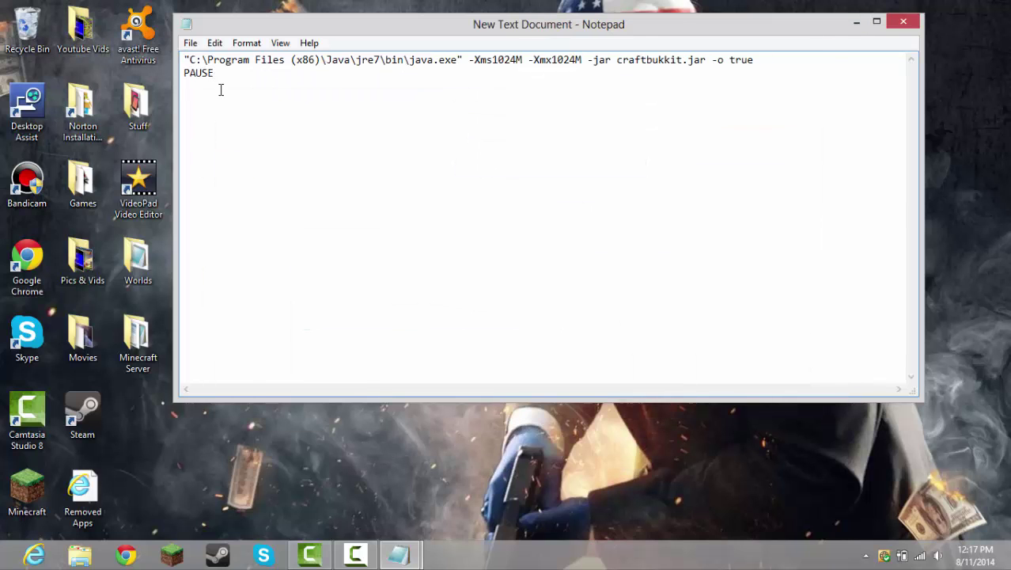
Start saving the document as 'runb' with the file type set to All Files.
left_click(188, 43)
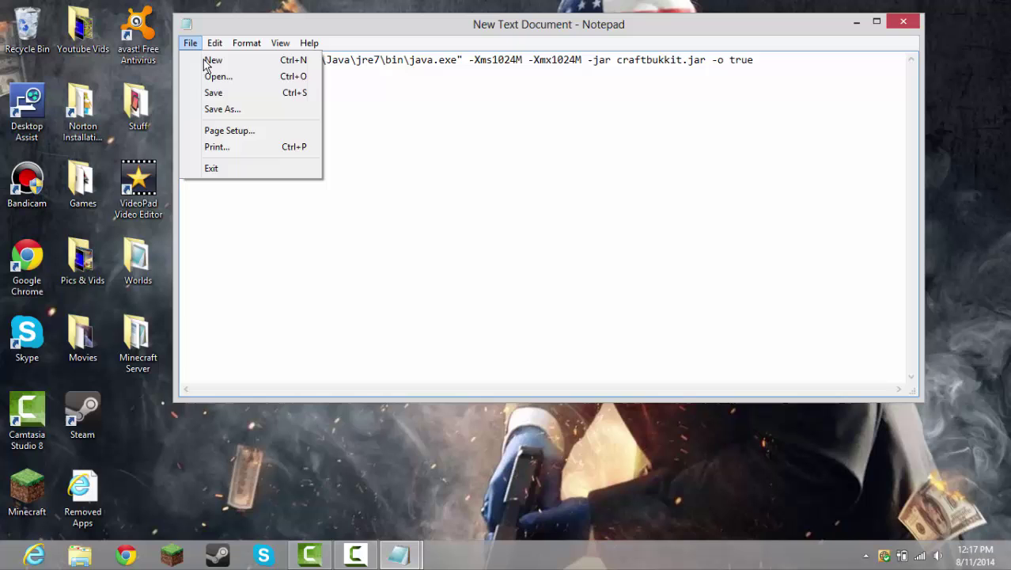
left_click(225, 109)
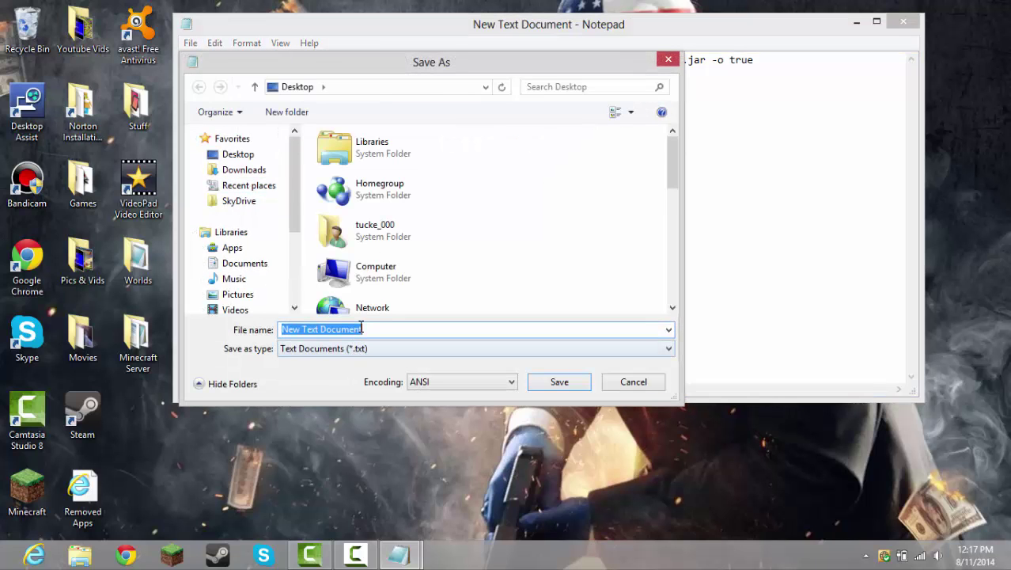
type("runb")
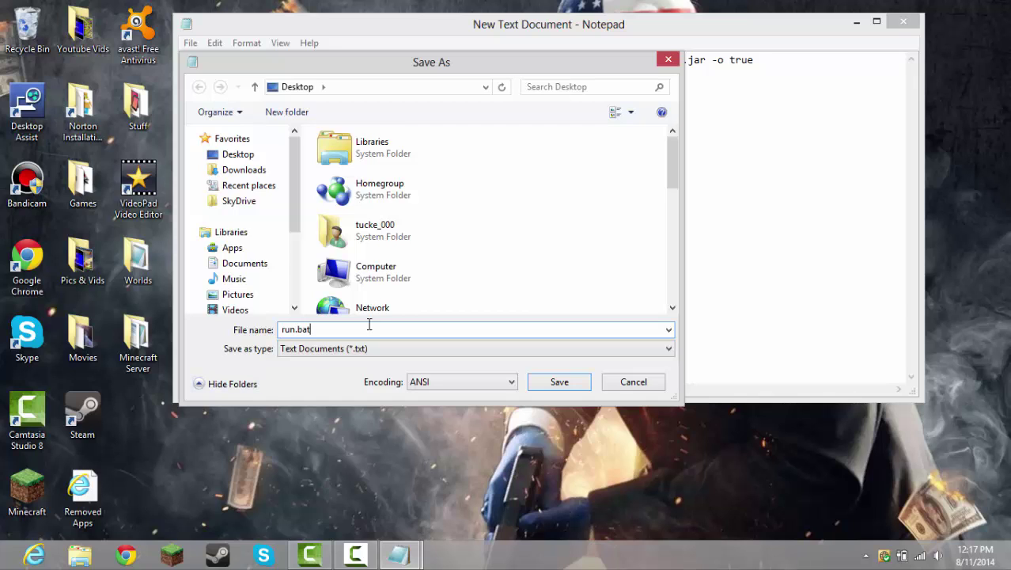
left_click(367, 349)
left_click(356, 373)
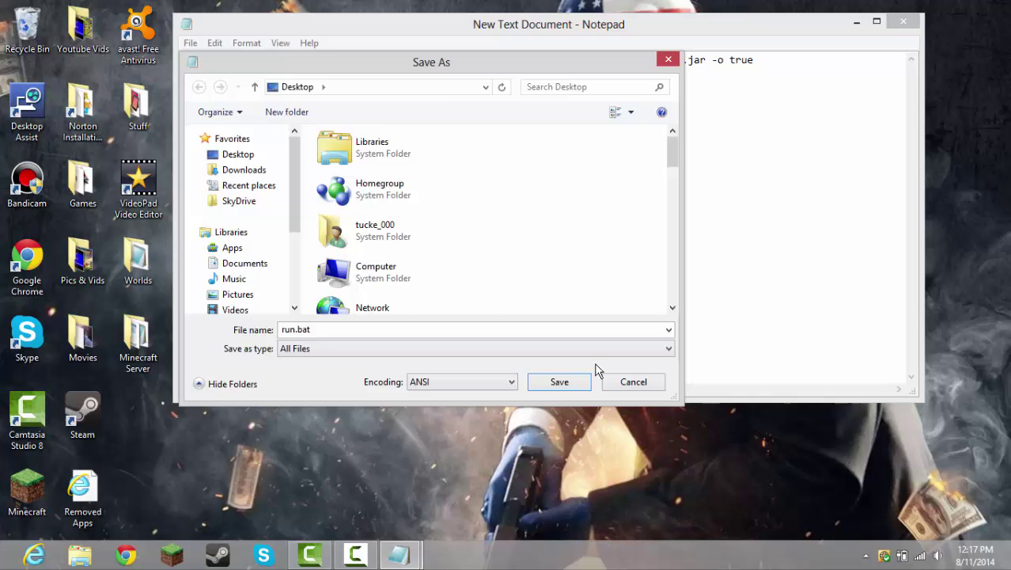
Cancel the save and close Notepad, discarding the pasted commands.
left_click(633, 382)
left_click(903, 22)
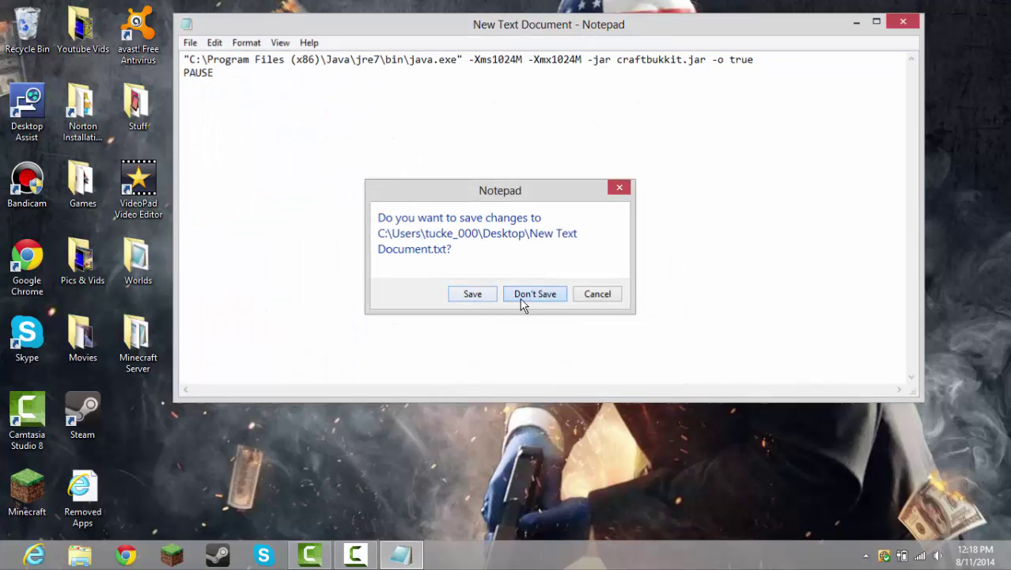
left_click(524, 301)
Move the new text document into the Youtube Vids folder and open Minecraft Server.
left_click_drag(413, 111, 54, 49)
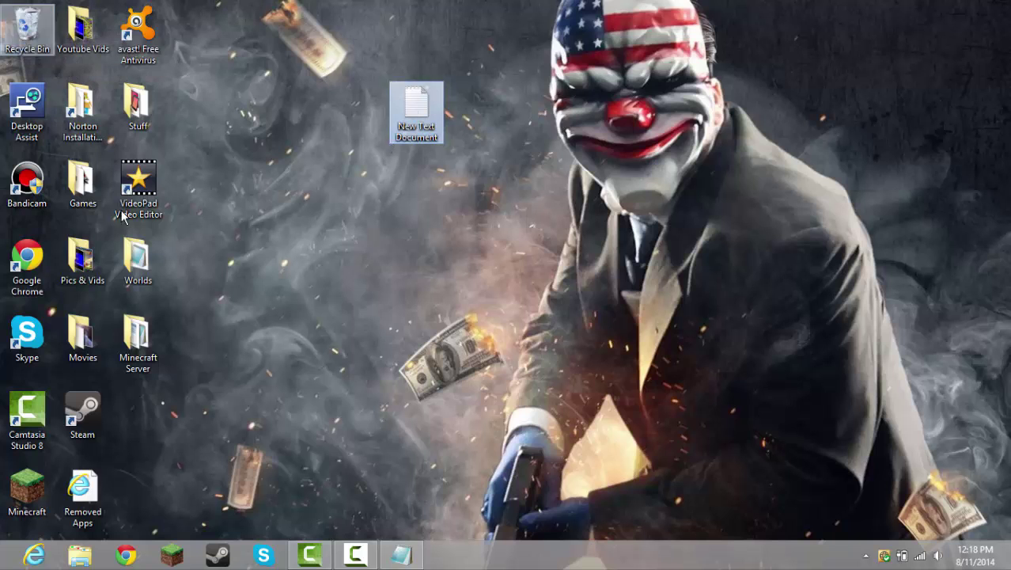
double_click(144, 358)
scroll(486, 396, "down", 3)
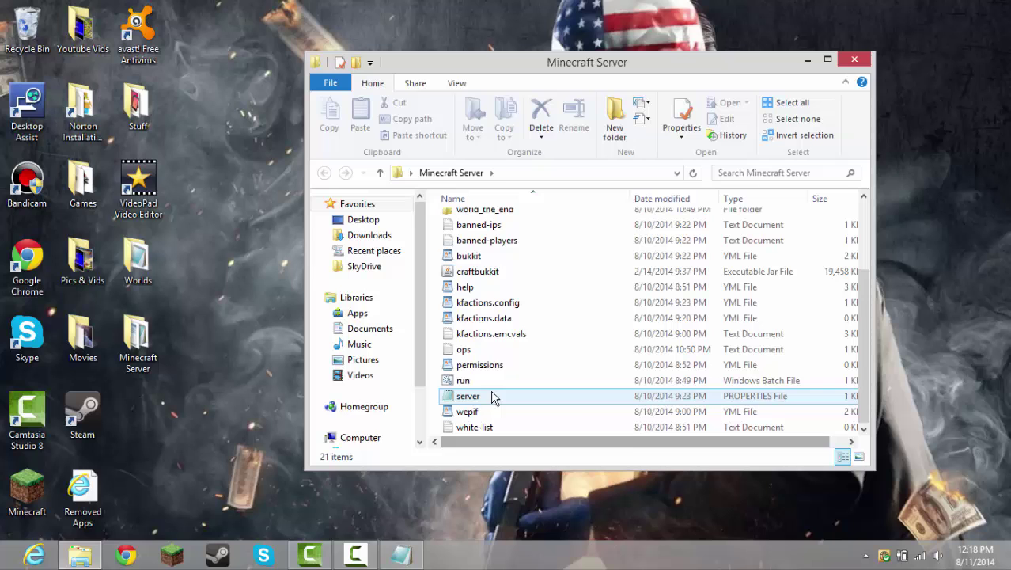
Move run.bat out onto the desktop and then back into the Minecraft Server folder.
left_click_drag(471, 384, 428, 384)
left_click_drag(275, 291, 242, 263)
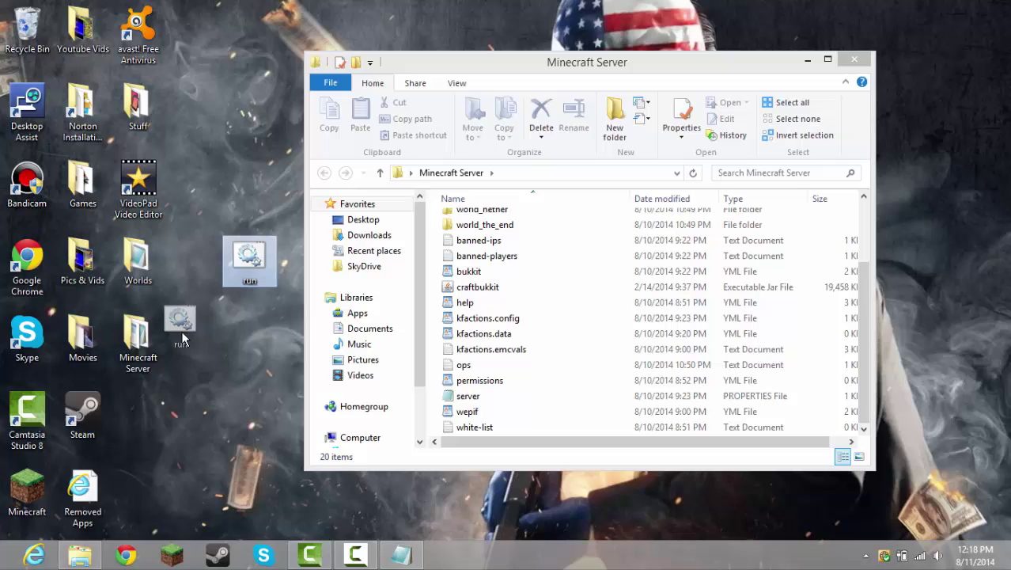
left_click_drag(232, 323, 138, 360)
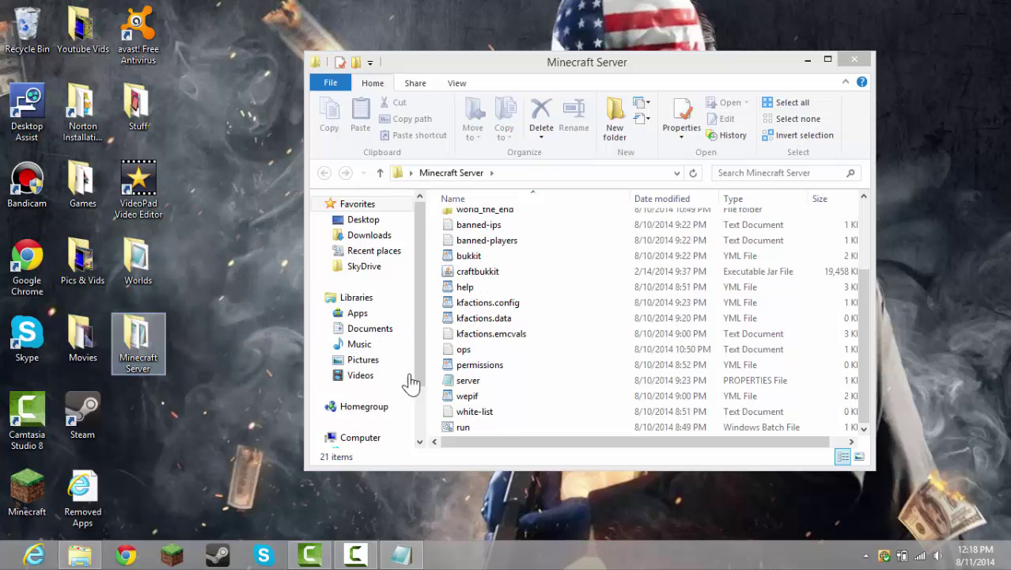
Launch run.bat, confirm the server starts loading libraries, and close its console window.
double_click(467, 431)
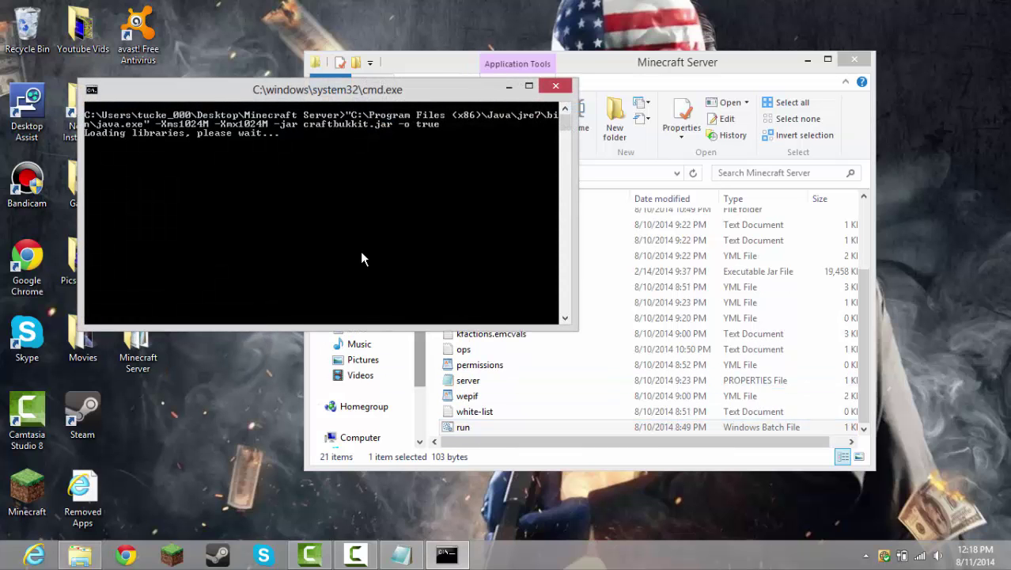
left_click(556, 87)
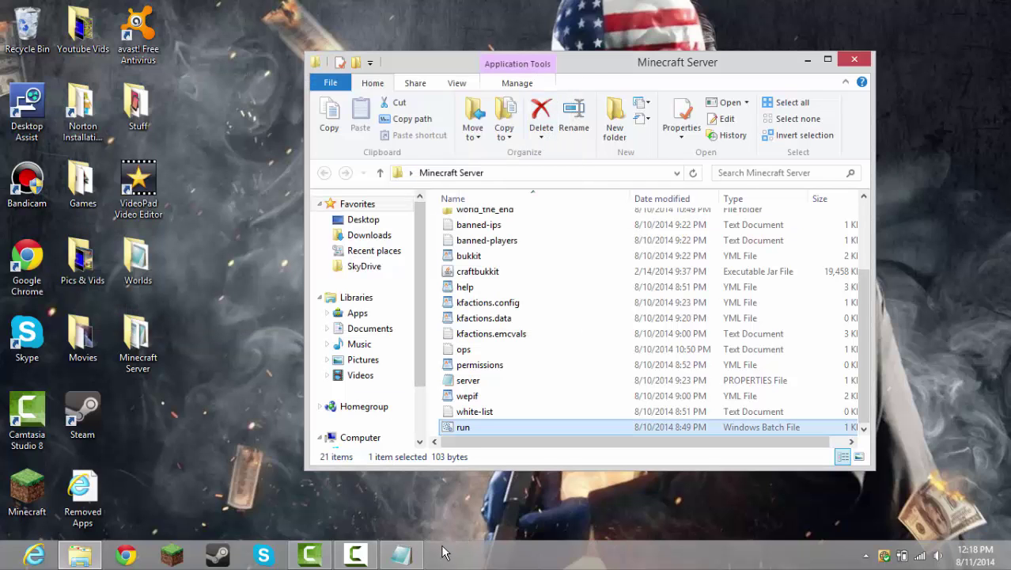
mouse_move(360, 548)
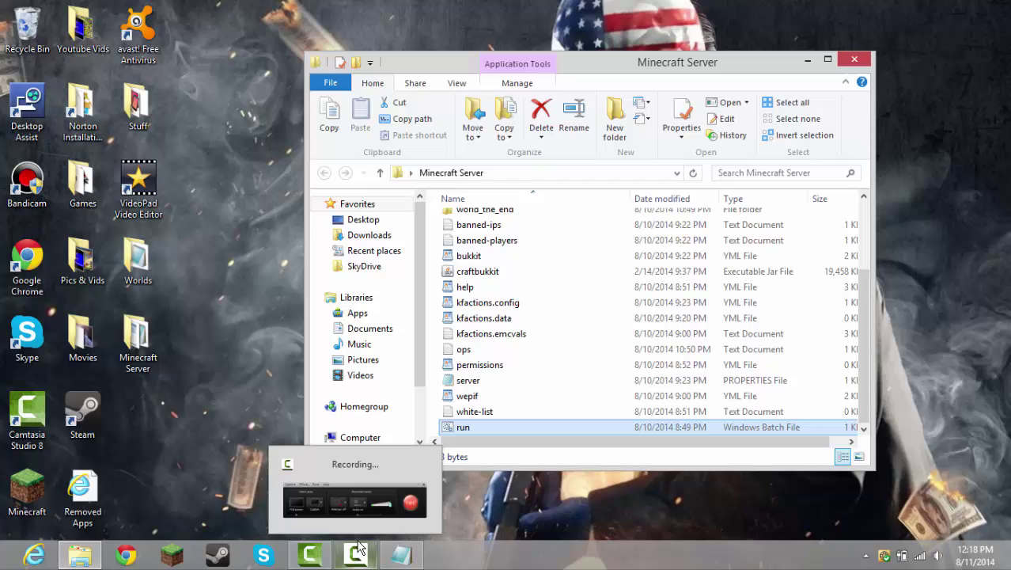